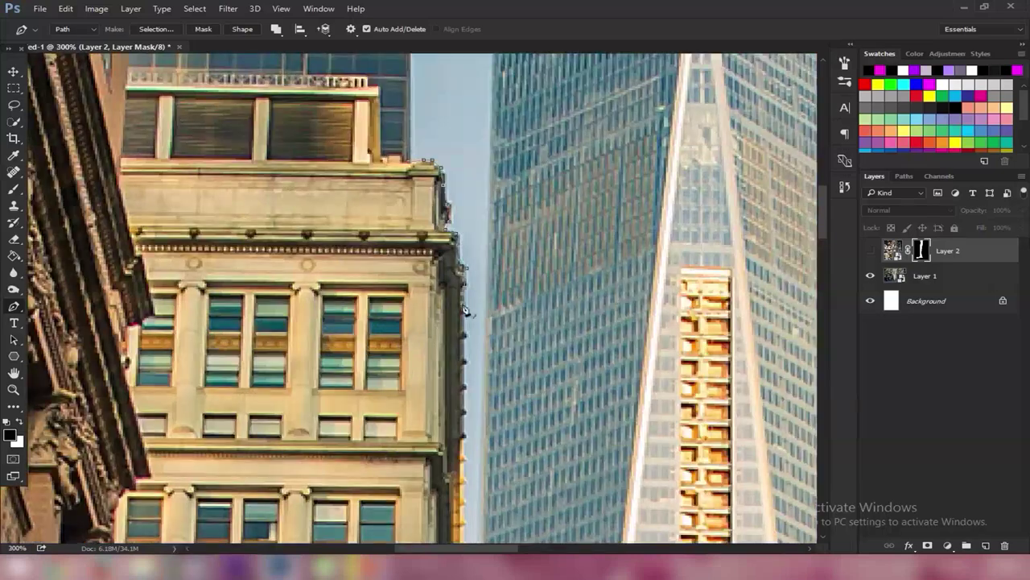
Pan the view up to the next stretch of tilted building edge on Layer 2
{"action": "left_click_drag", "start_coordinate": [467, 365], "coordinate": [440, 107]}
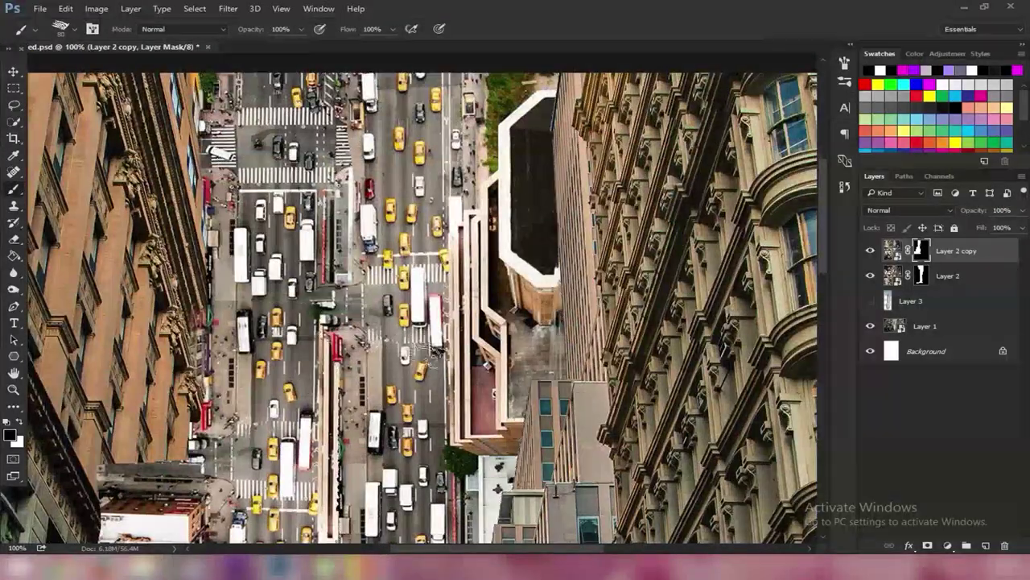
Pan the view toward the top edge of the street image
{"action": "left_click_drag", "start_coordinate": [356, 244], "coordinate": [325, 291]}
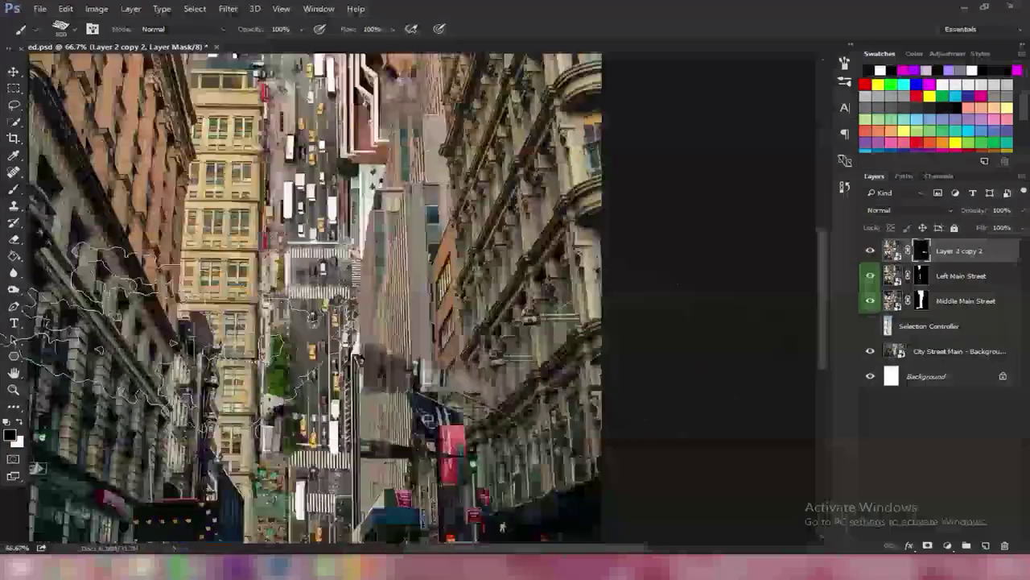
Zoom to 100% on the upper part of the image
{"action": "key", "text": "ctrl+1"}
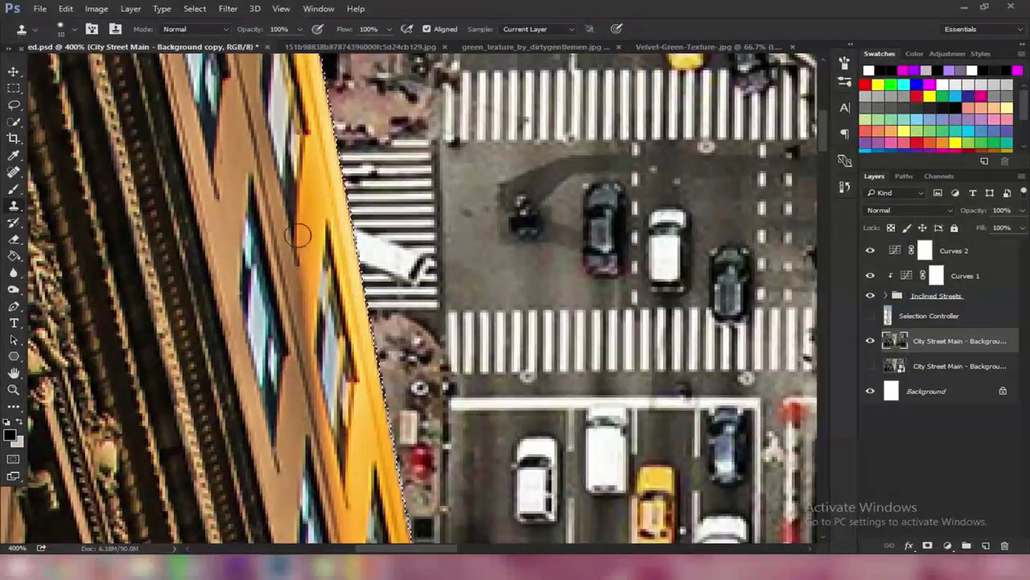
Clone-stamp away the pedestrian with the white bag near the taxi
{"action": "scroll", "coordinate": [308, 240], "scroll_direction": "up", "scroll_amount": 5}
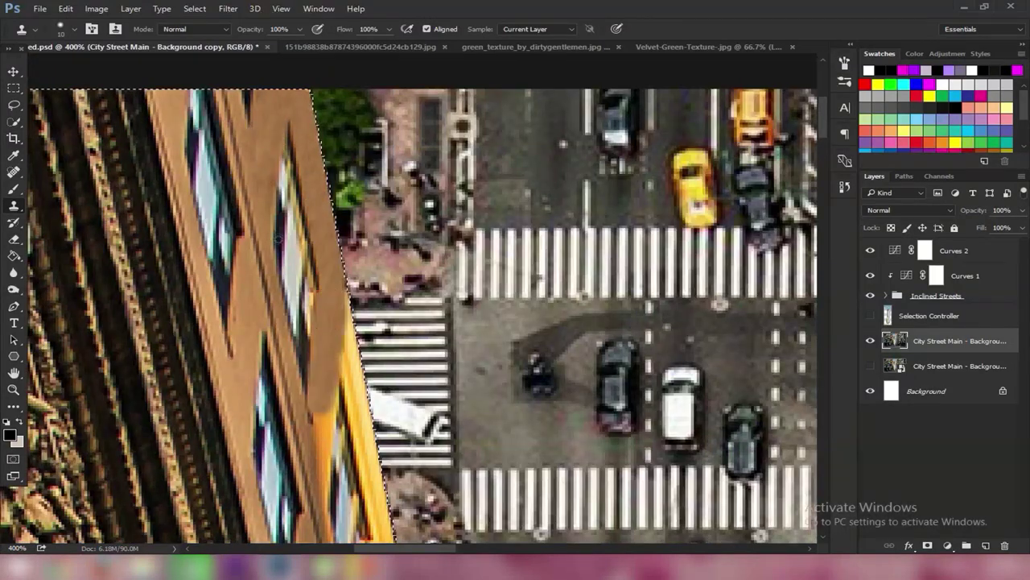
{"action": "scroll", "coordinate": [322, 389], "scroll_direction": "down", "scroll_amount": 2}
{"action": "scroll", "coordinate": [364, 344], "scroll_direction": "down", "scroll_amount": 1}
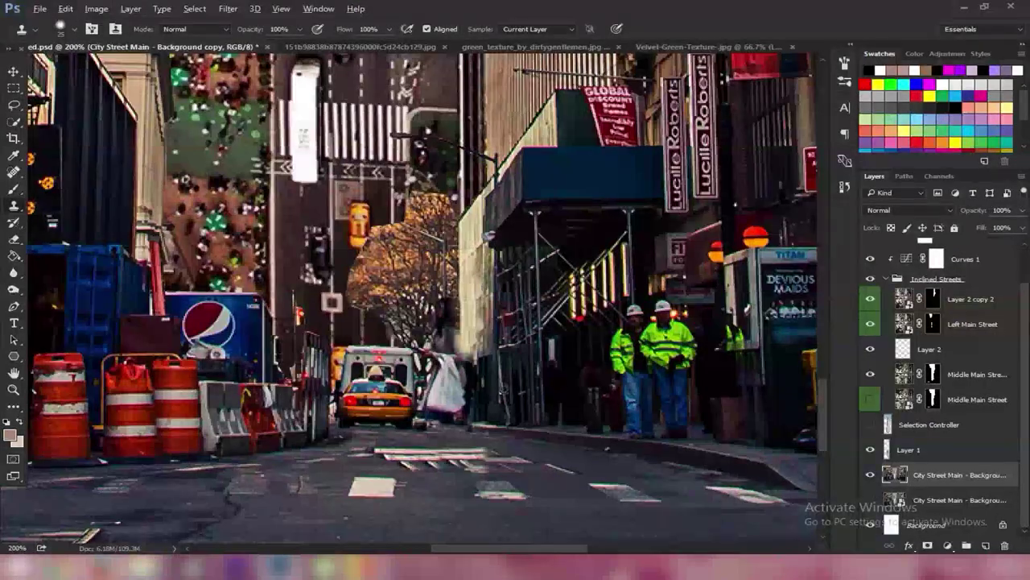
{"action": "left_click_drag", "start_coordinate": [443, 354], "coordinate": [536, 425]}
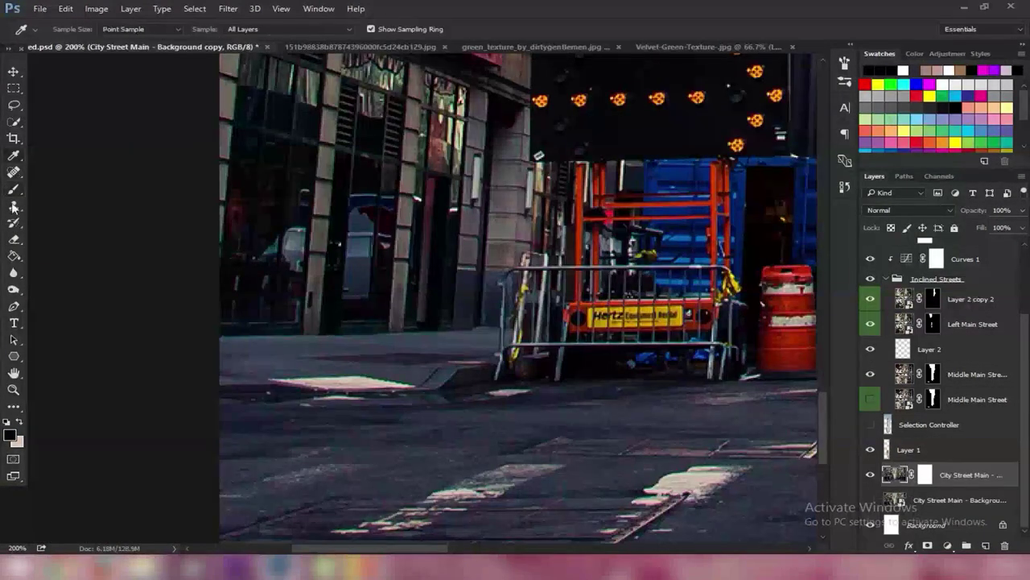
Commit the traffic-barrel transform, dismiss the error message and select Layer 5
{"action": "key", "text": "Return"}
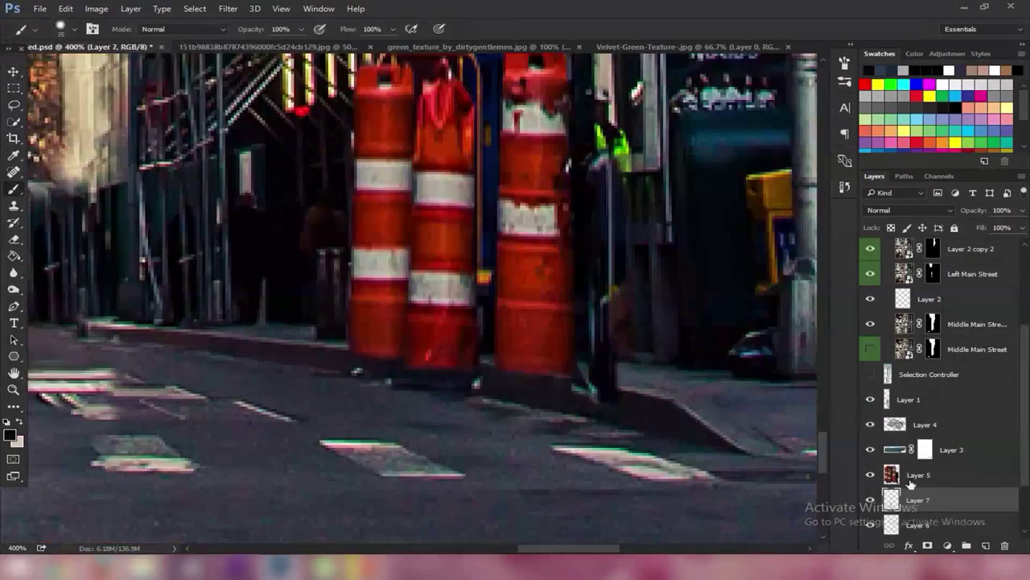
{"action": "key", "text": "Return"}
{"action": "left_click", "coordinate": [901, 475]}
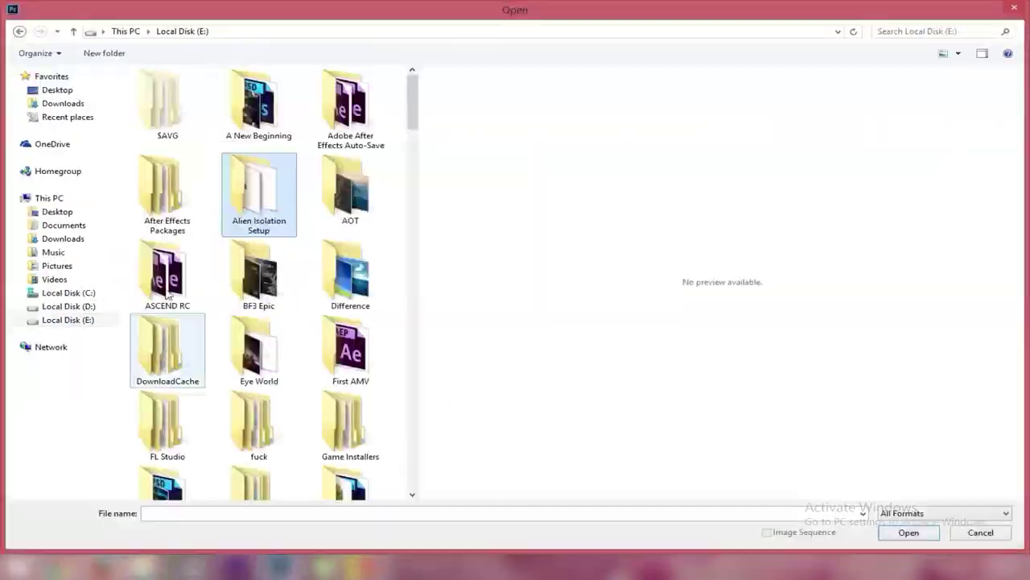
Move the hooded climber figure up and to the left
{"action": "scroll", "coordinate": [378, 461], "scroll_direction": "down", "scroll_amount": 1}
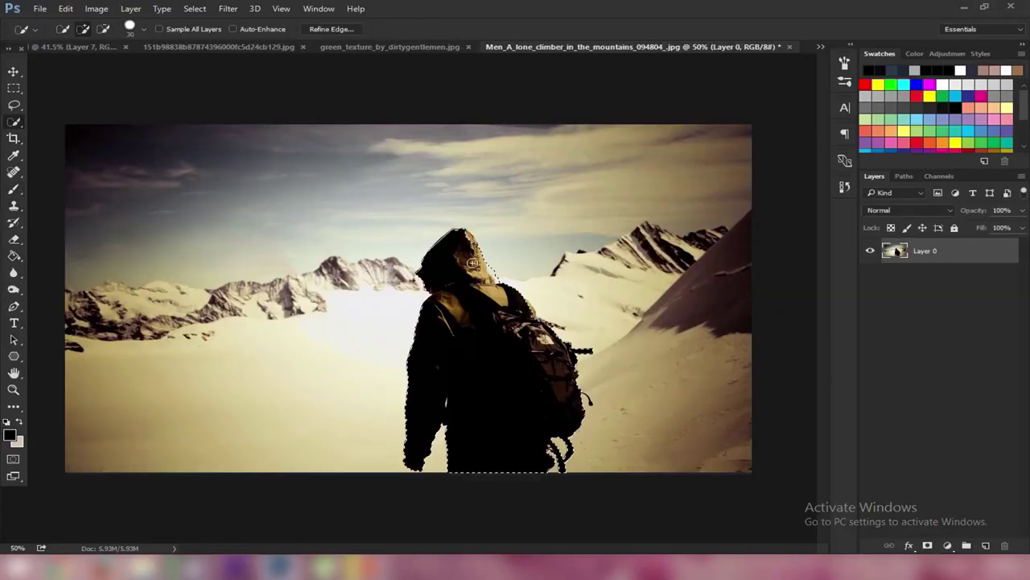
{"action": "left_click_drag", "start_coordinate": [378, 287], "coordinate": [288, 206]}
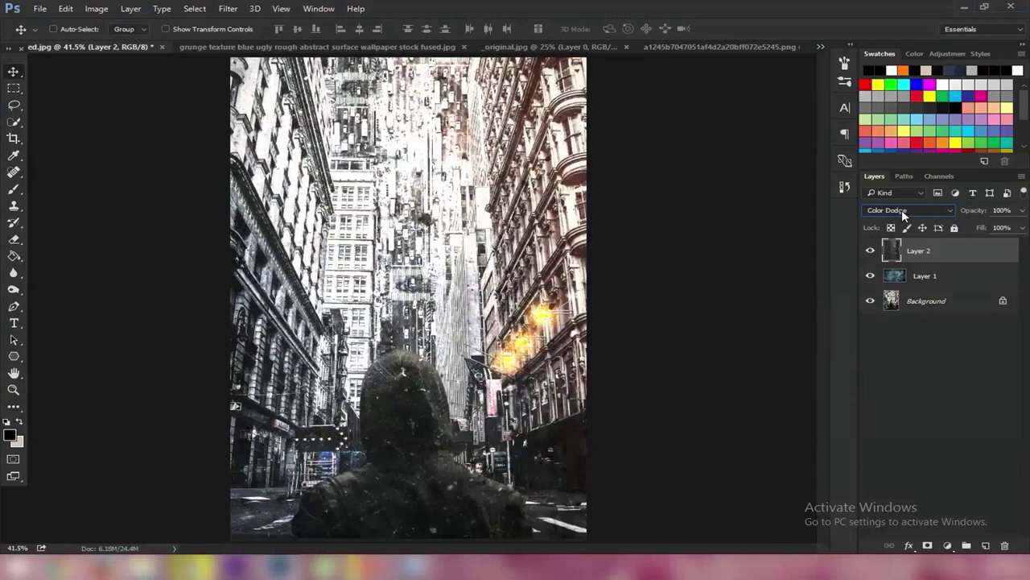
Lower Layer 2 to 4% opacity and set the dust layer to Linear Dodge (Add)
{"action": "left_click_drag", "start_coordinate": [1022, 210], "coordinate": [957, 232]}
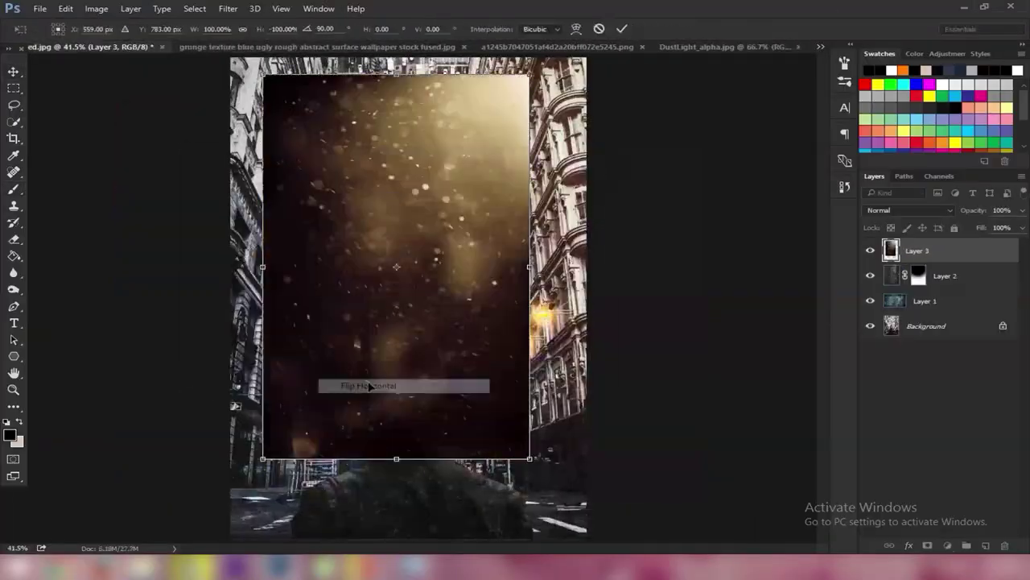
{"action": "scroll", "coordinate": [908, 210], "scroll_direction": "down", "scroll_amount": 7}
{"action": "scroll", "coordinate": [908, 210], "scroll_direction": "down", "scroll_amount": 1}
{"action": "scroll", "coordinate": [908, 210], "scroll_direction": "down", "scroll_amount": 2}
{"action": "left_click", "coordinate": [910, 210]}
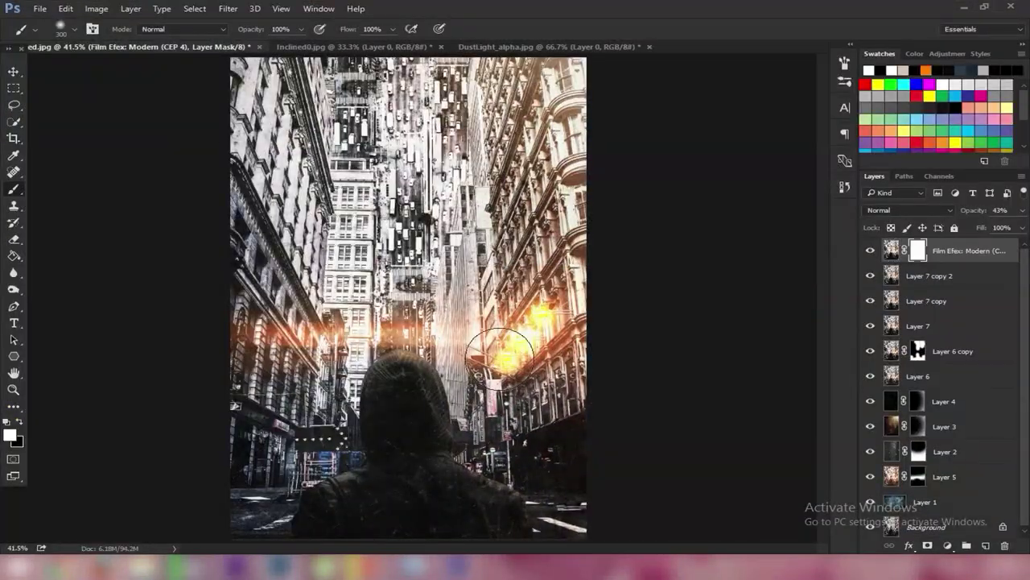
Add a new empty layer on top and reset colours to black over white
{"action": "left_click", "coordinate": [36, 10]}
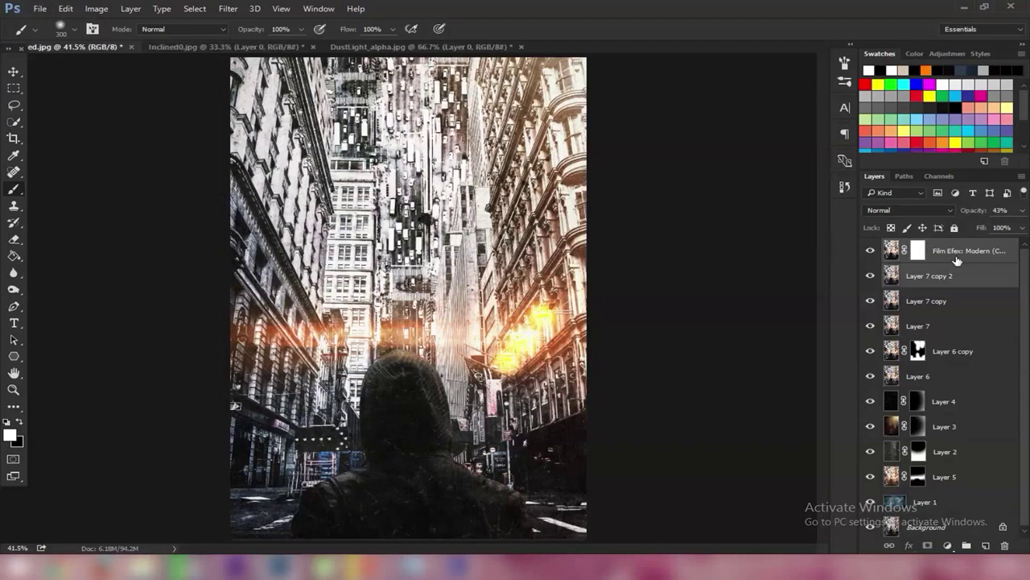
{"action": "key", "text": "ctrl+shift+alt+n"}
{"action": "key", "text": "d"}
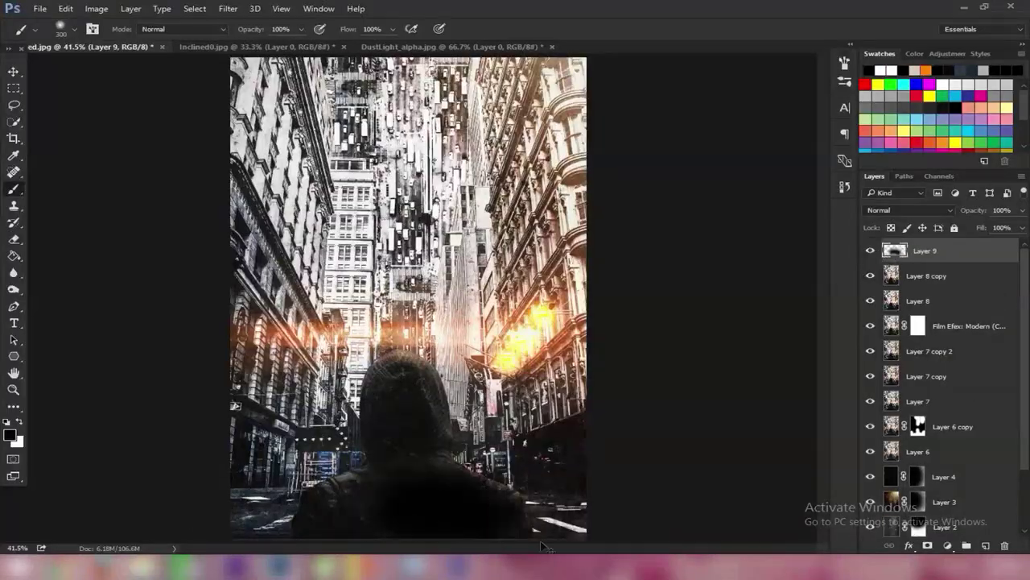